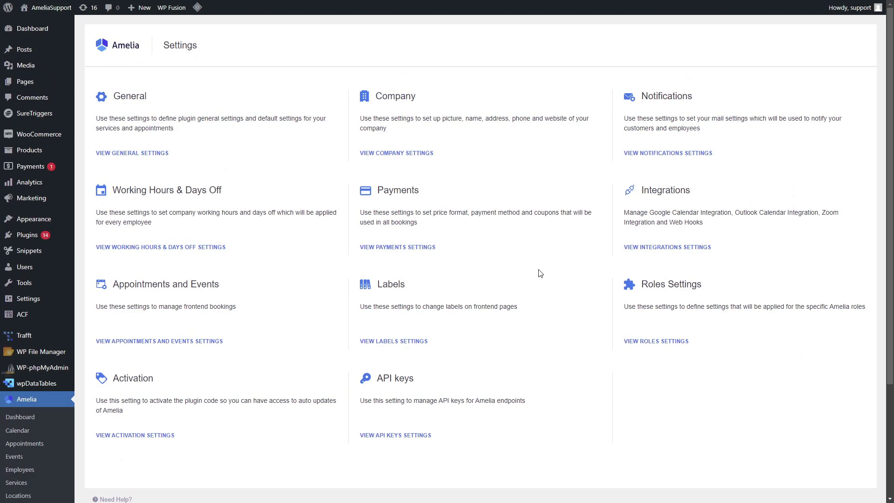
- Open Amelia's payment settings and start the Square connection from its Log In button
scroll(219, 255, "down", 2)
left_click(408, 246)
scroll(799, 235, "down", 2)
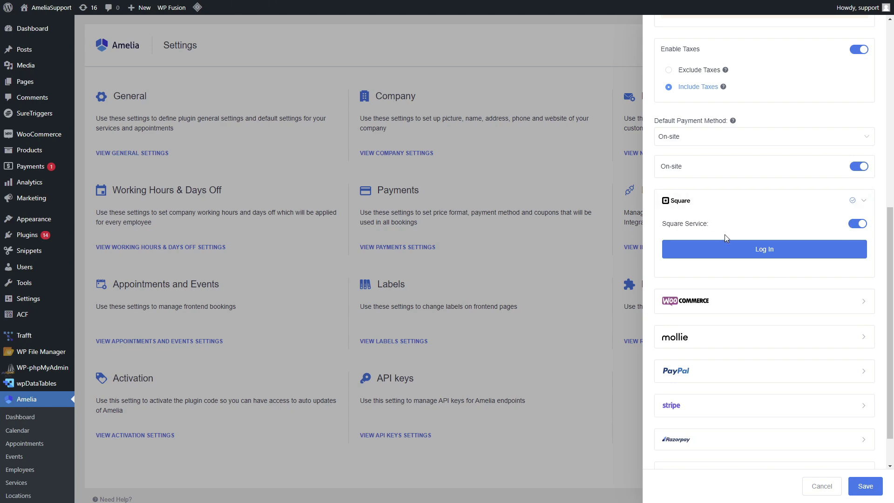
left_click(766, 252)
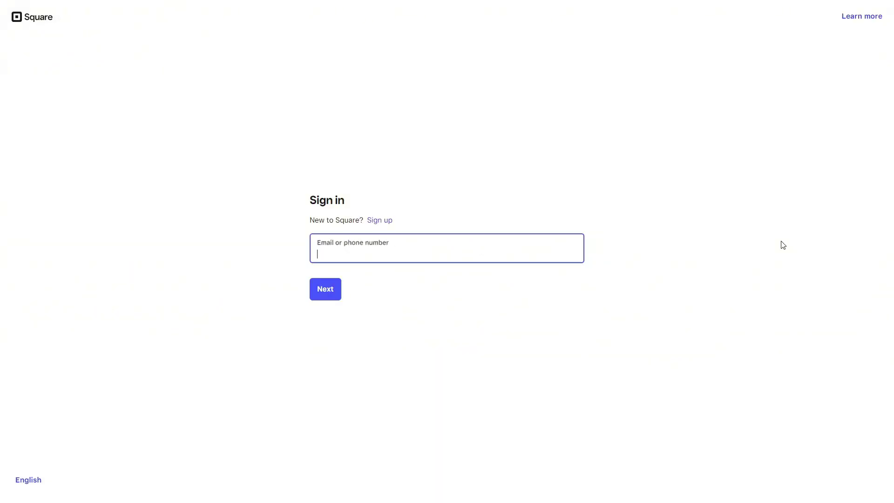
- Sign in to Square with the account email and password, then allow Amelia access
key("Return")
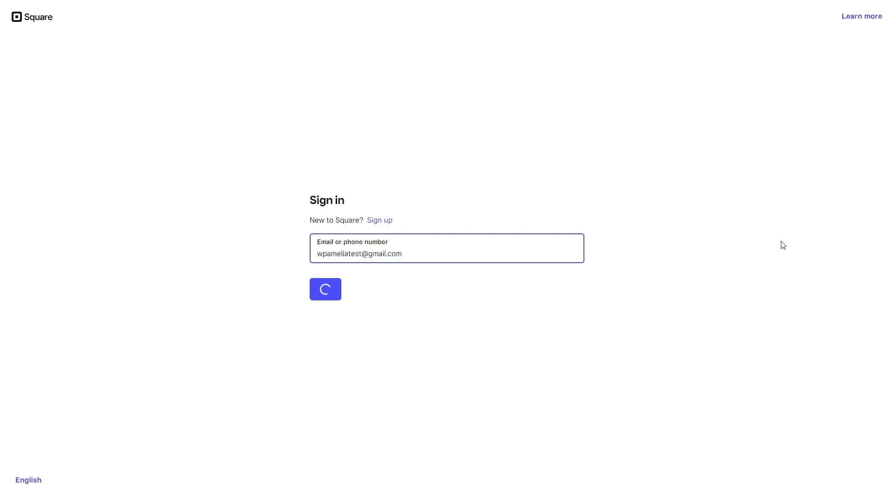
type("****")
key("Return")
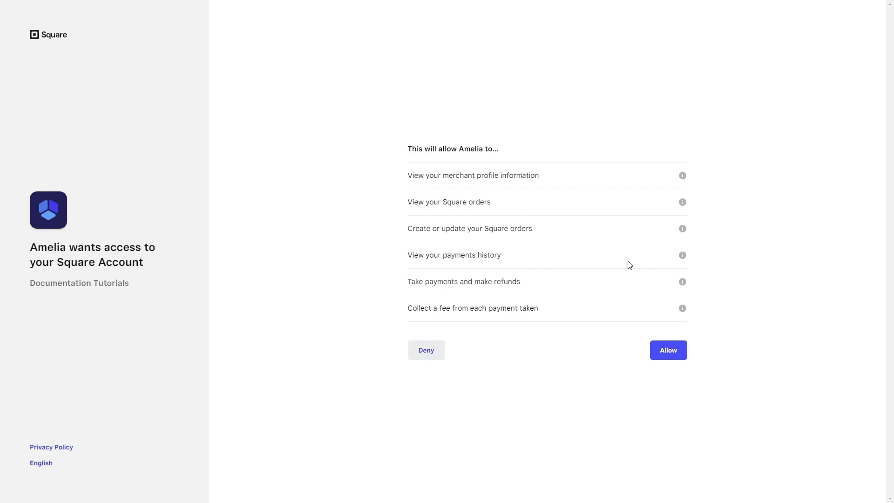
left_click(664, 353)
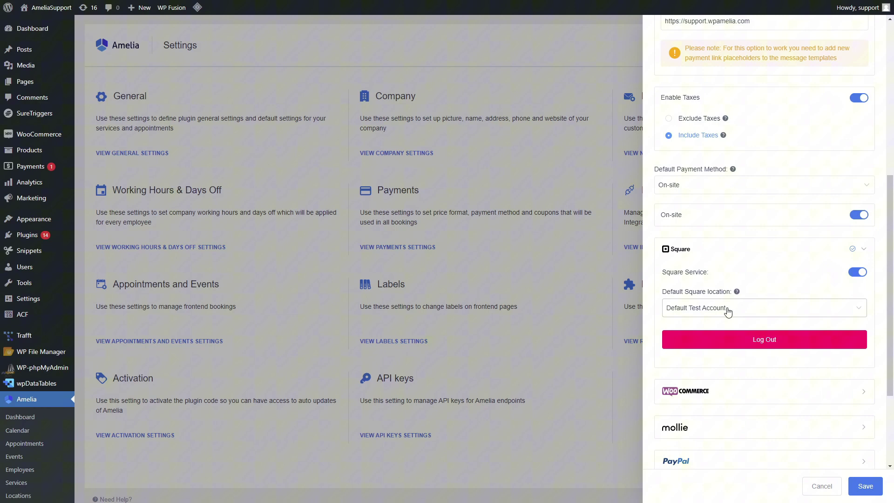
- Keep Default Test Account as the default Square location and save the payment settings
left_click(752, 310)
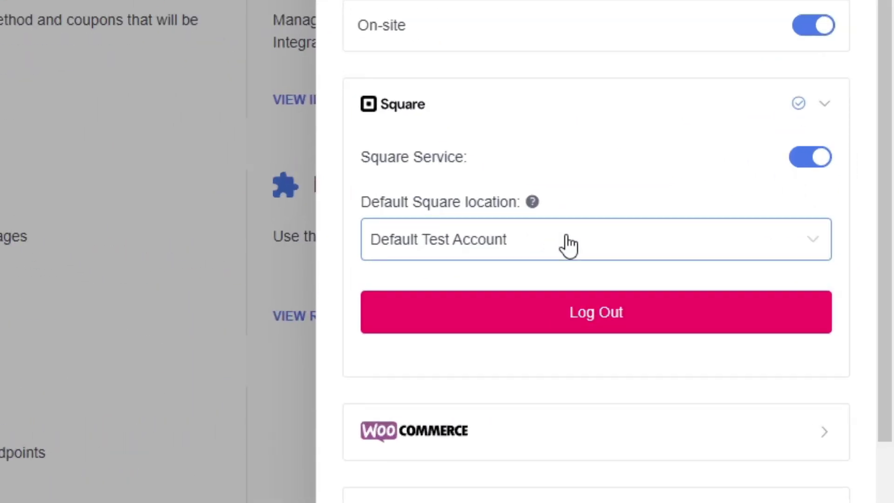
left_click(568, 246)
left_click(597, 205)
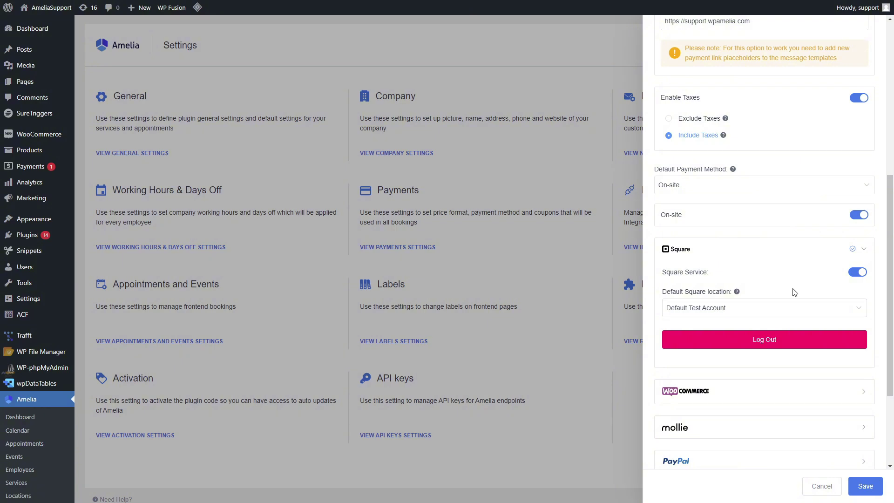
mouse_move(737, 291)
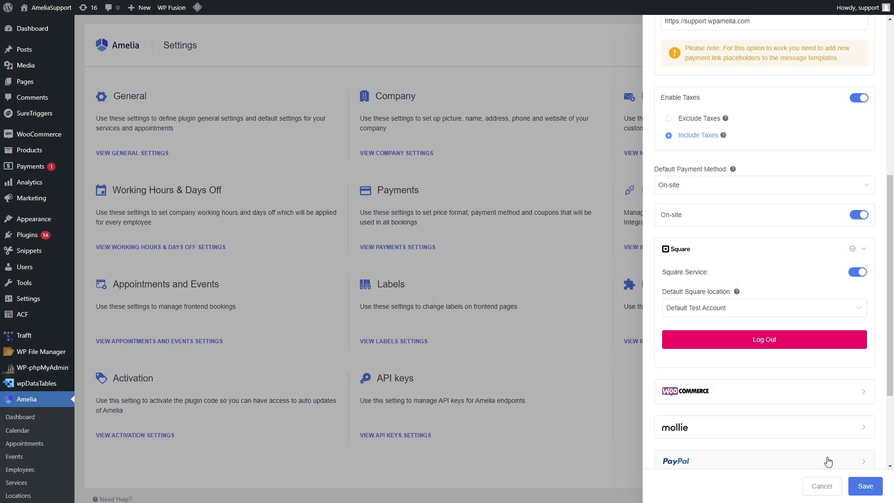
left_click(858, 486)
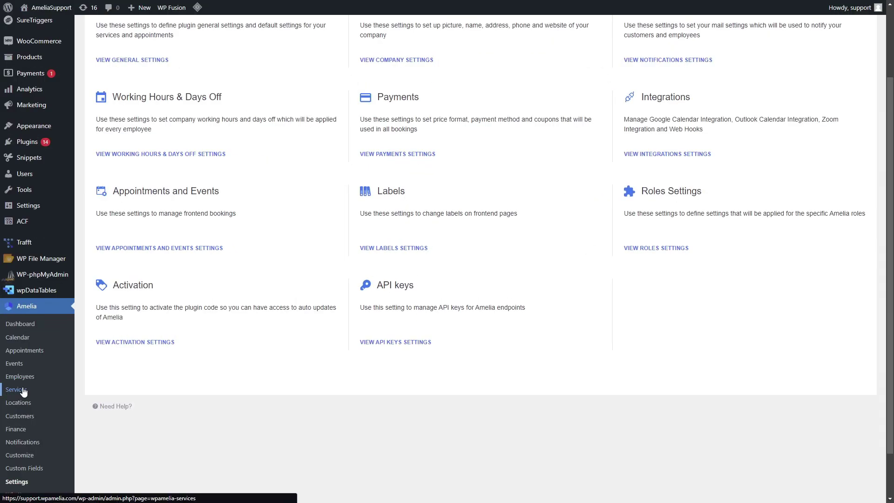
- Confirm Square is enabled in the Beard Trim service's payment settings and save the service
left_click(23, 392)
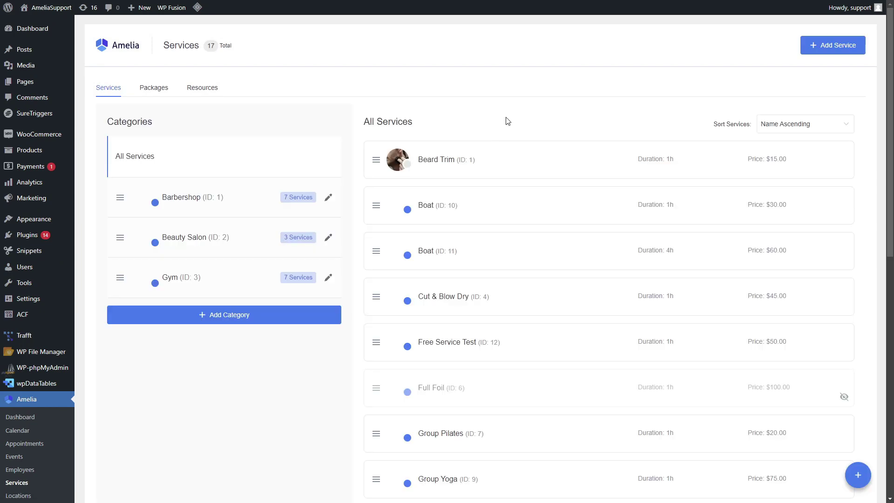
left_click(451, 160)
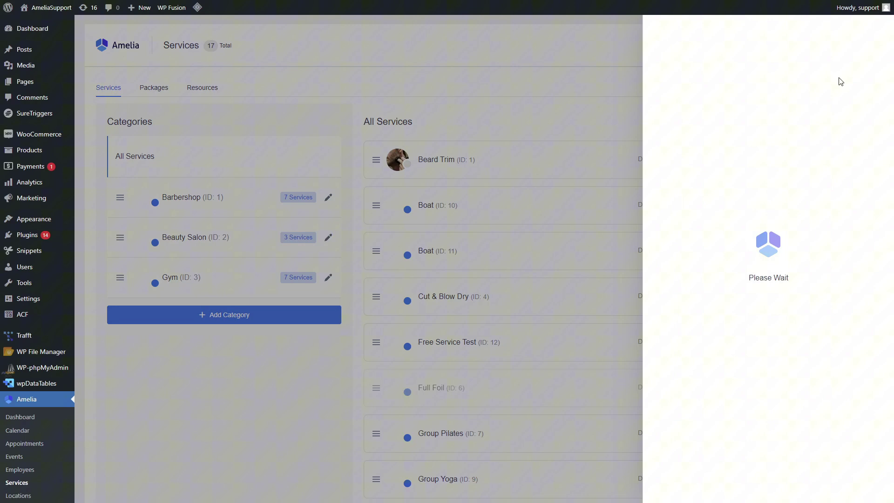
left_click(846, 69)
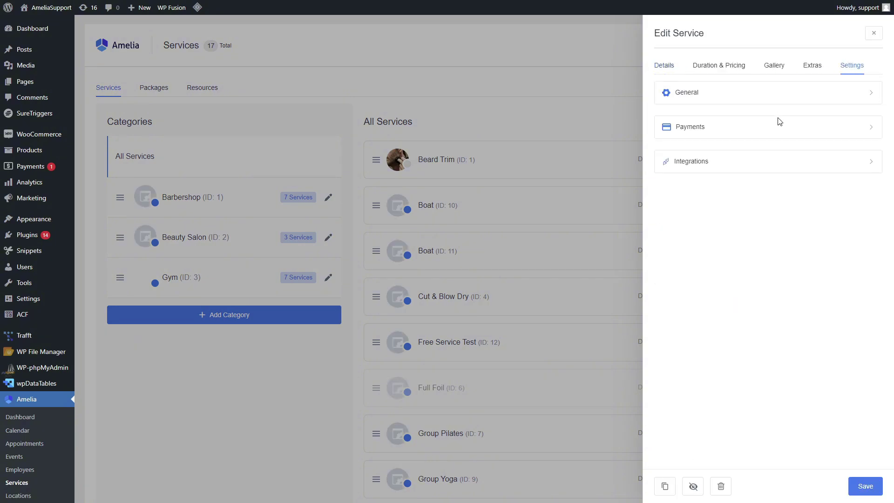
left_click(775, 130)
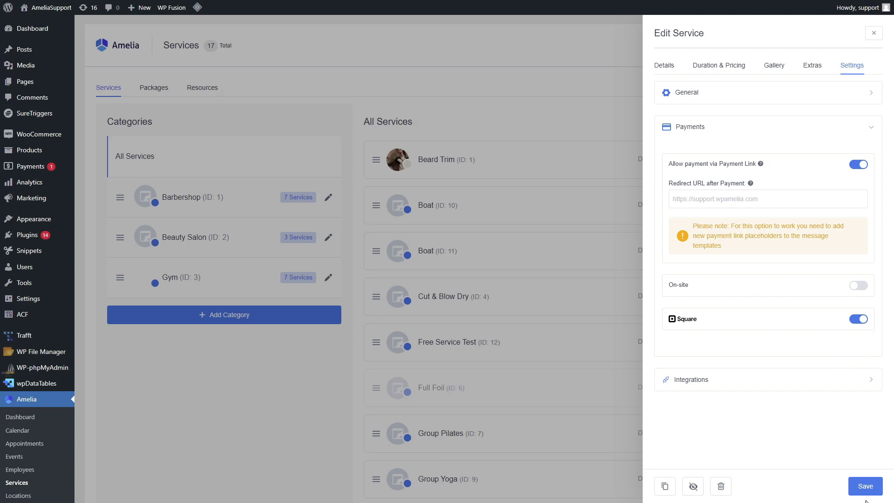
left_click(865, 486)
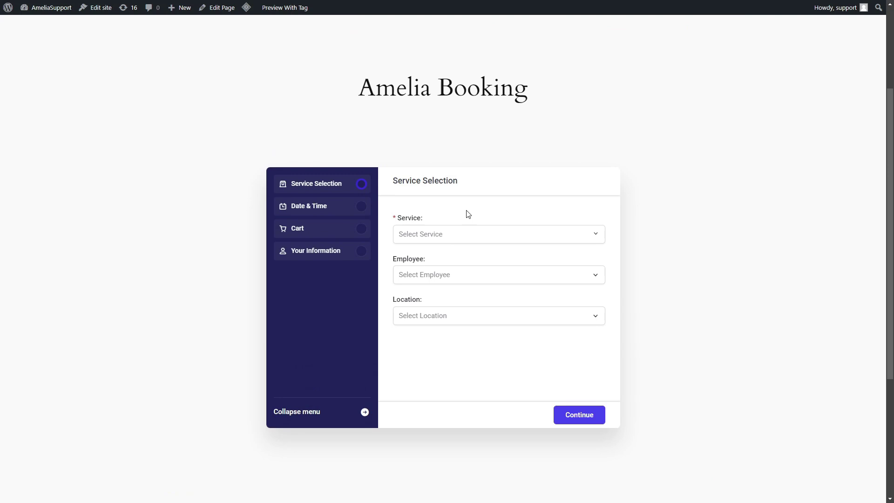
- Choose Beard Trim from the Barbershop category on the booking form and skip the packages offer
left_click(467, 234)
left_click(429, 265)
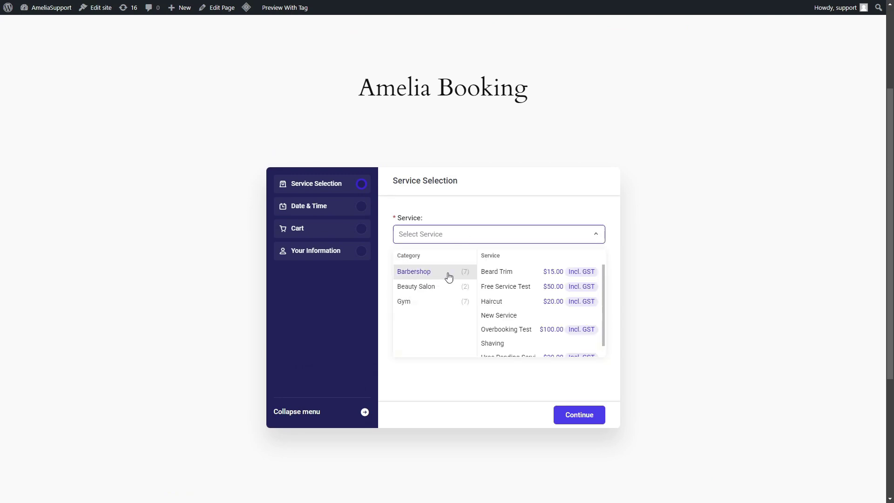
left_click(487, 273)
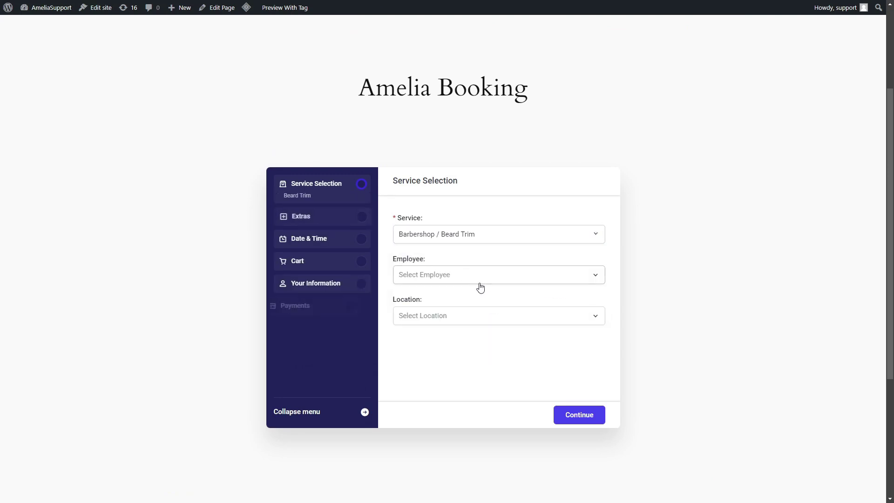
left_click(578, 412)
left_click(579, 411)
left_click(580, 415)
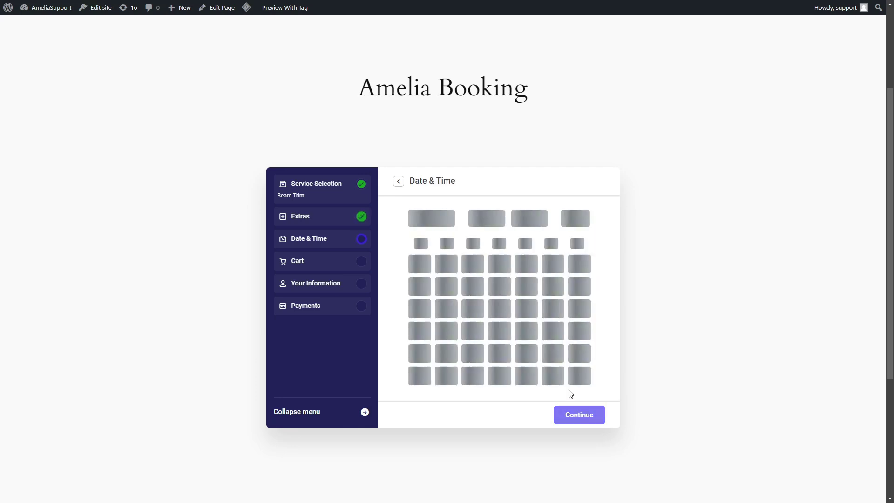
- Book 23 October at 9:00, pass cart and customer details, and continue to checkout
left_click(468, 331)
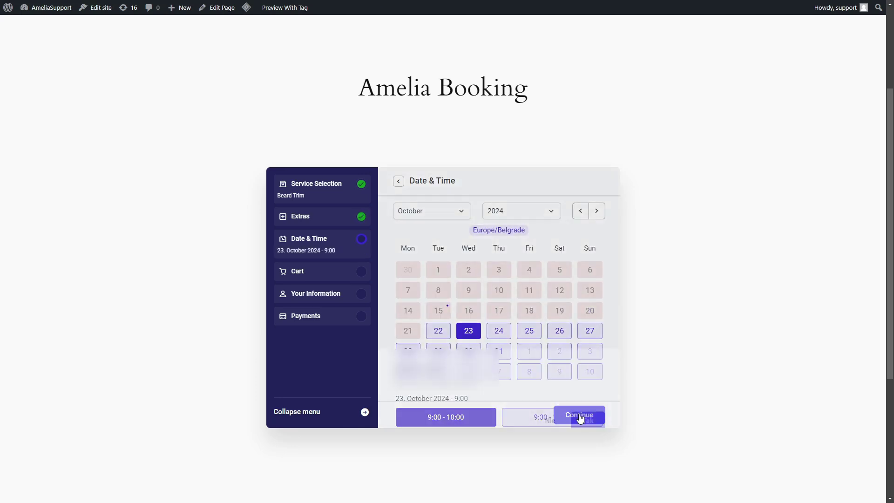
left_click(579, 414)
left_click(579, 414)
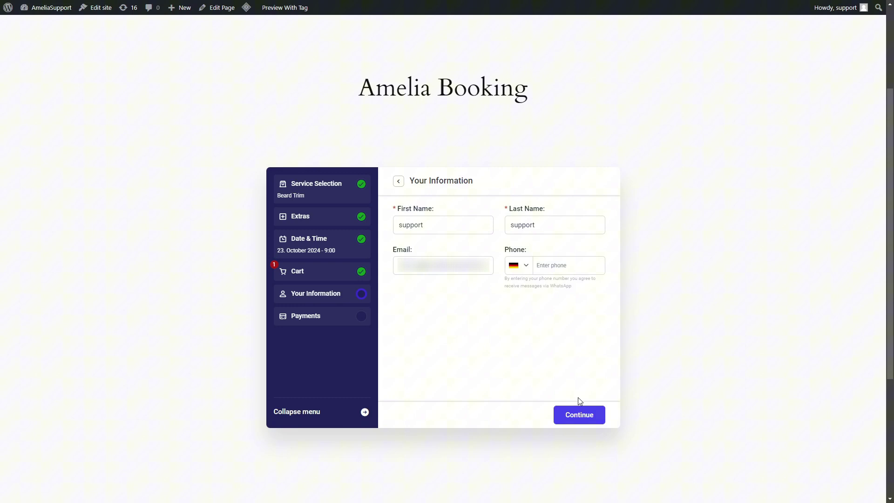
left_click(579, 415)
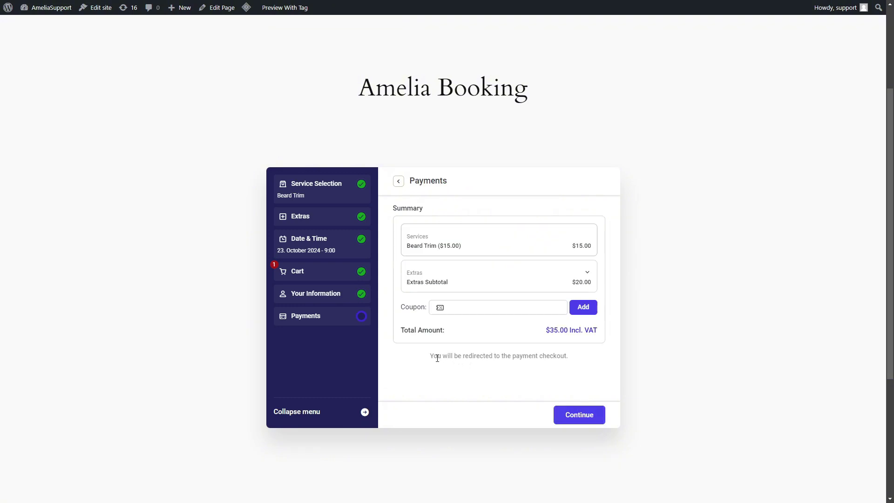
left_click_drag(430, 357, 555, 366)
left_click(593, 368)
left_click(590, 416)
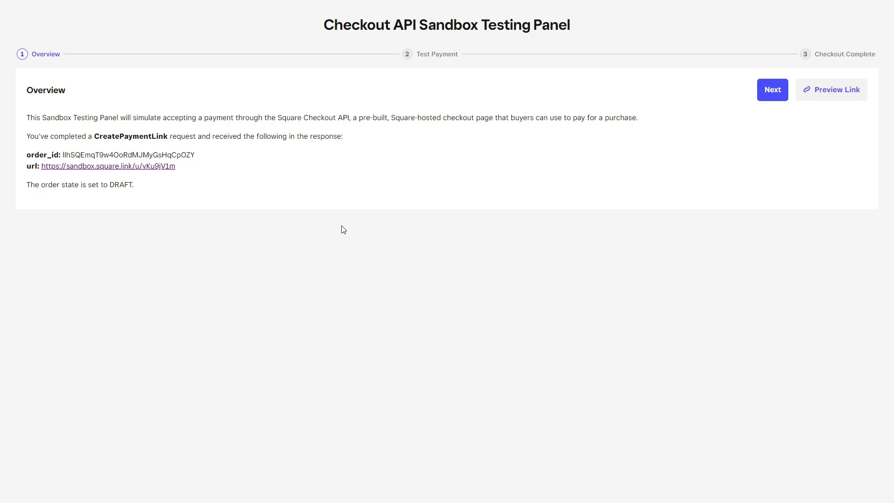
- Run the Square sandbox test payment, then preview the $35.00 Beard Trim checkout
left_click_drag(133, 118, 342, 115)
left_click(414, 246)
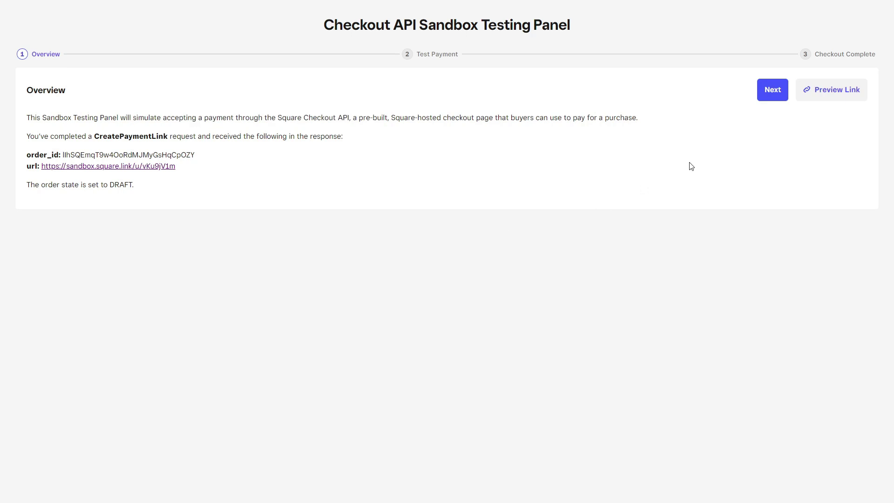
left_click(774, 97)
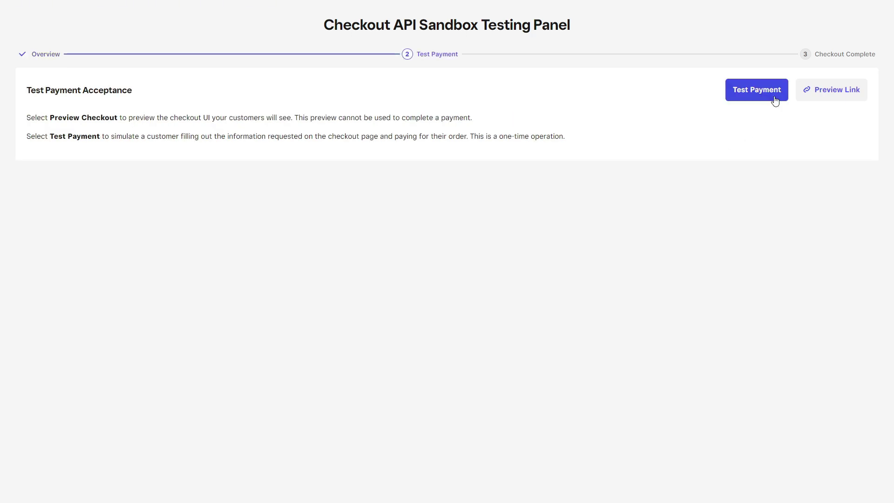
left_click(775, 101)
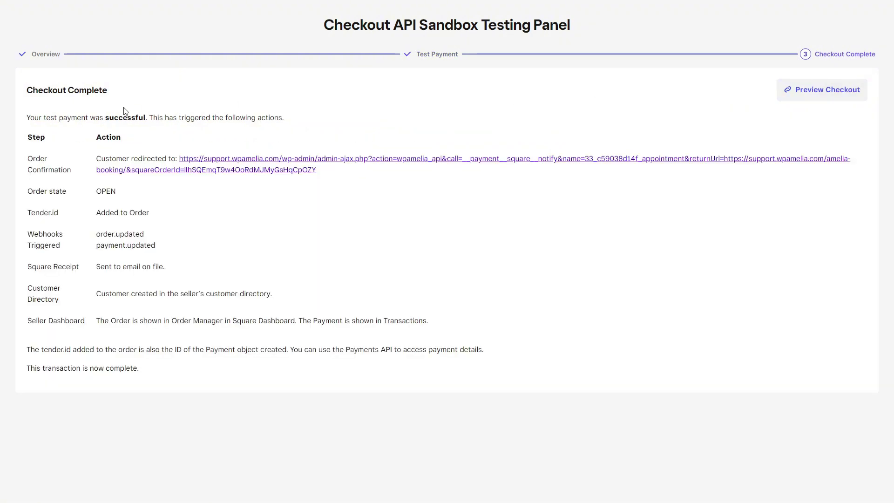
left_click_drag(27, 117, 145, 117)
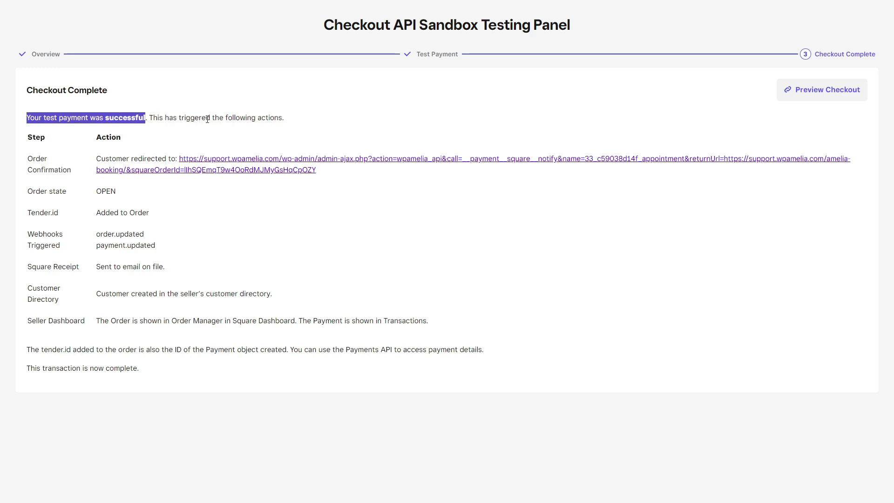
left_click(816, 90)
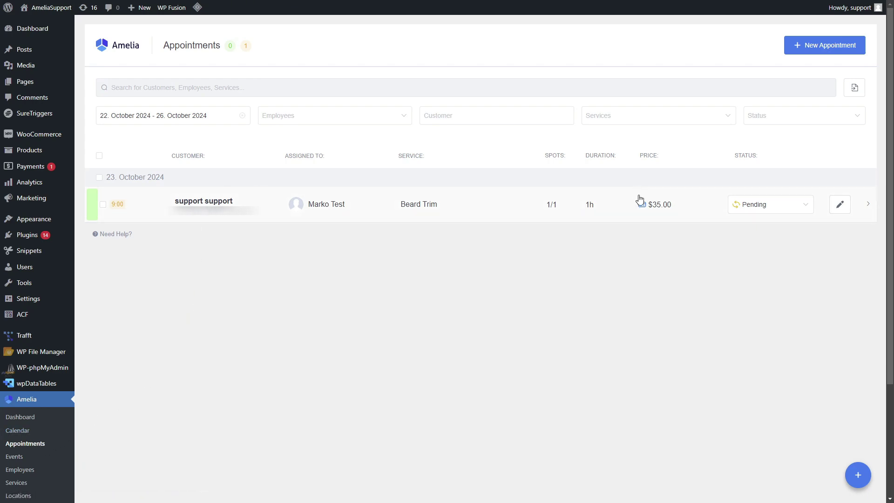
- Check the Square payment icon beside the $35.00 Beard Trim appointment's price
mouse_move(641, 207)
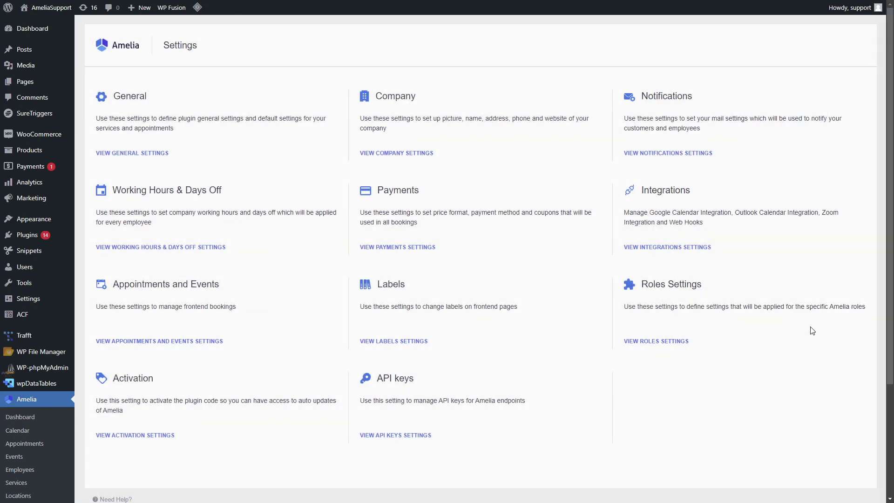
- Scroll the Amelia sidebar down to reach Notifications for the Appointment Approved customer email
scroll(398, 332, "down", 3)
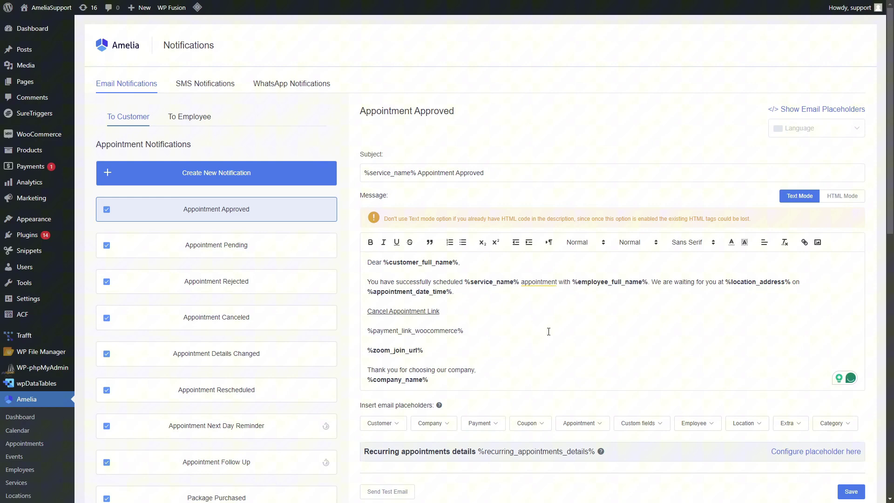
- Copy %payment_link_square% from the placeholder list and paste it on a new line after the date
left_click(820, 110)
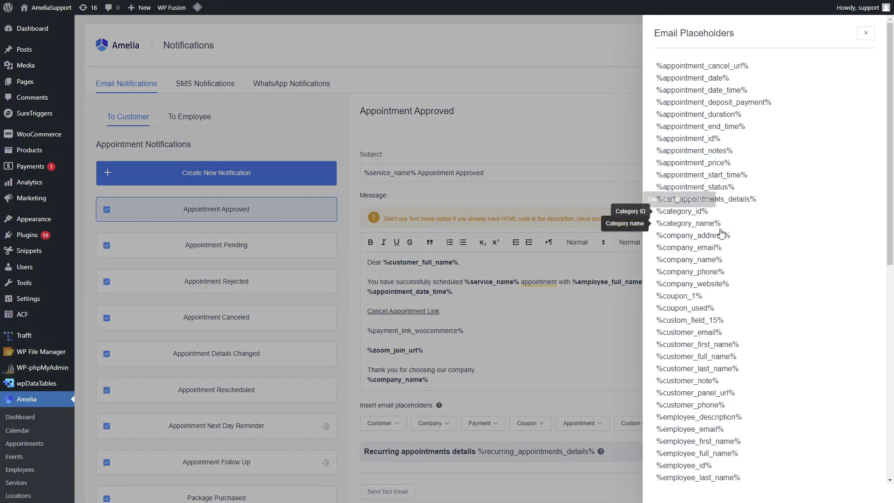
scroll(791, 290, "down", 8)
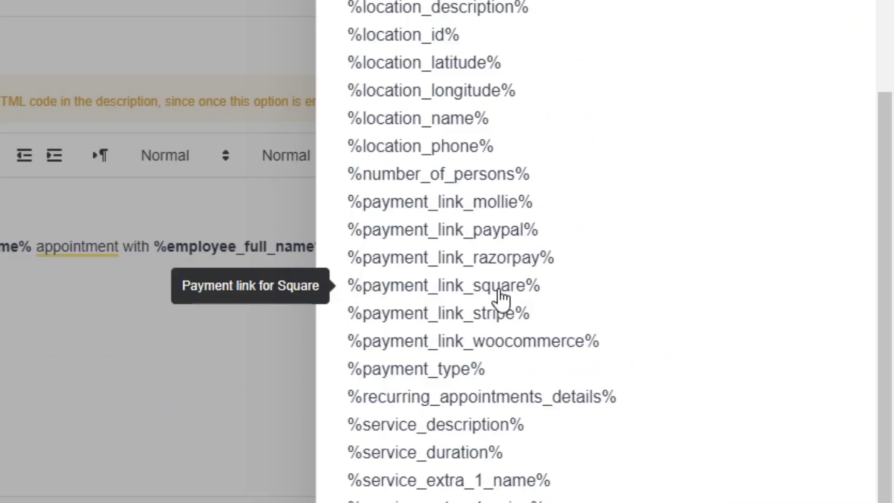
left_click(464, 312)
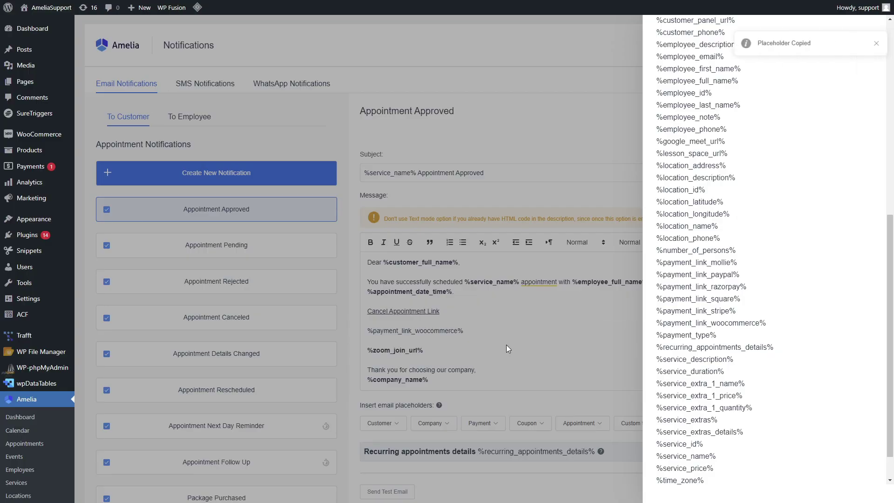
left_click(507, 345)
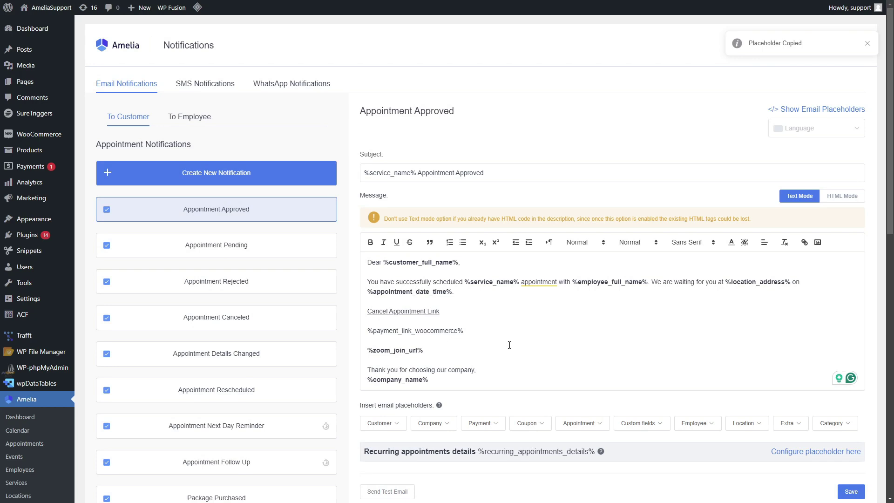
left_click(484, 292)
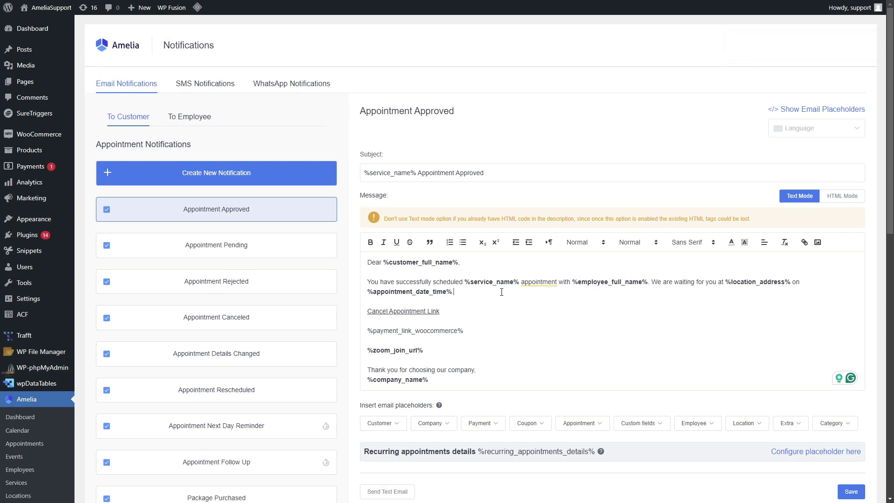
key("Return")
key("Return")
type("%payment_link_square%")
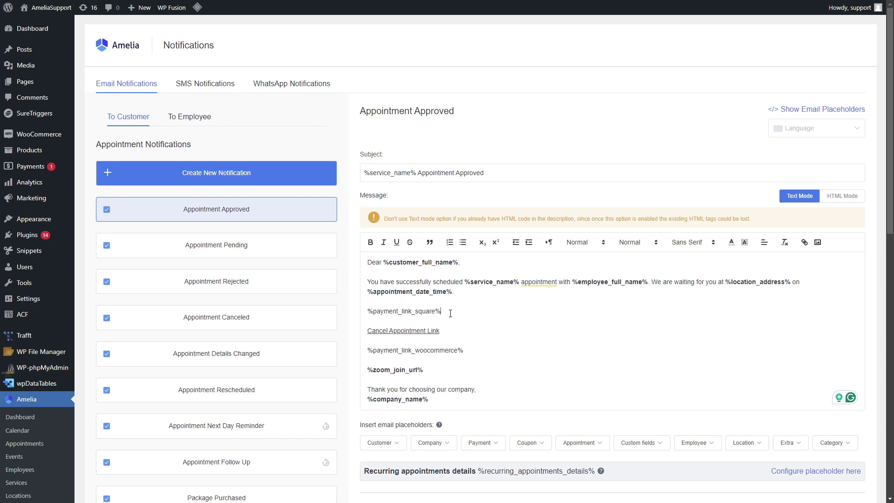
left_click_drag(511, 312, 365, 313)
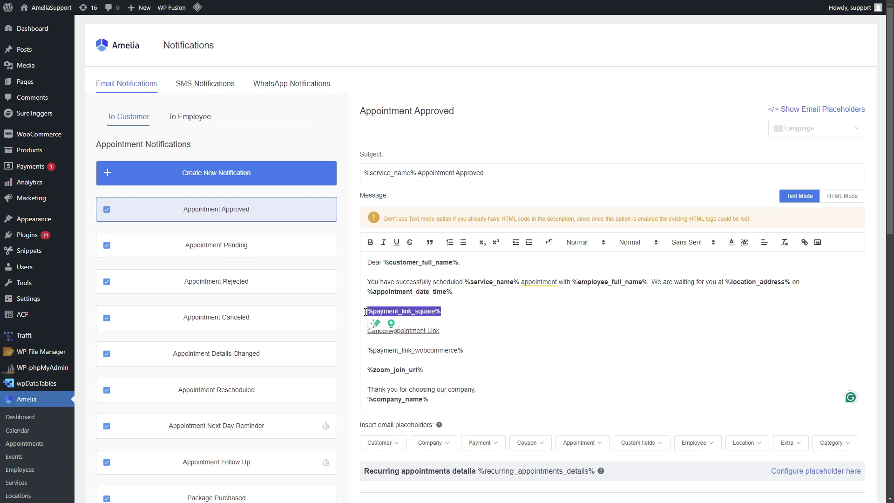
left_click(459, 313)
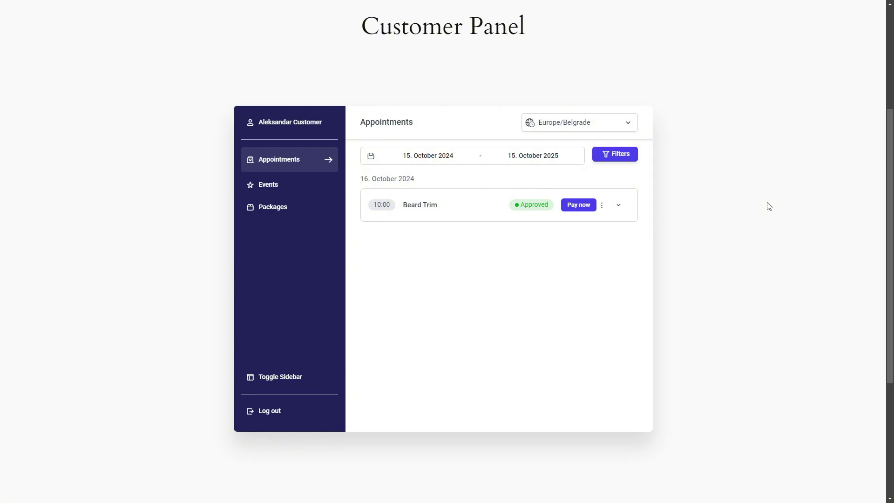
- Start paying for the 16 October Beard Trim appointment with its Pay now option
left_click(570, 209)
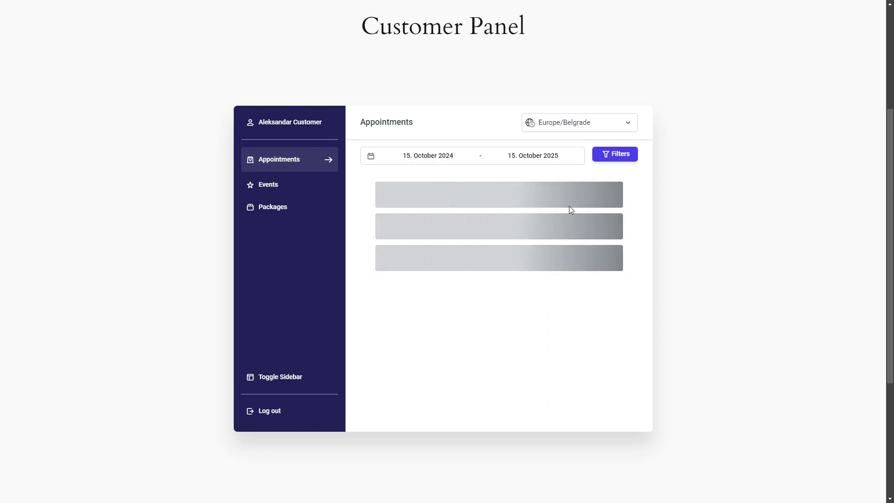